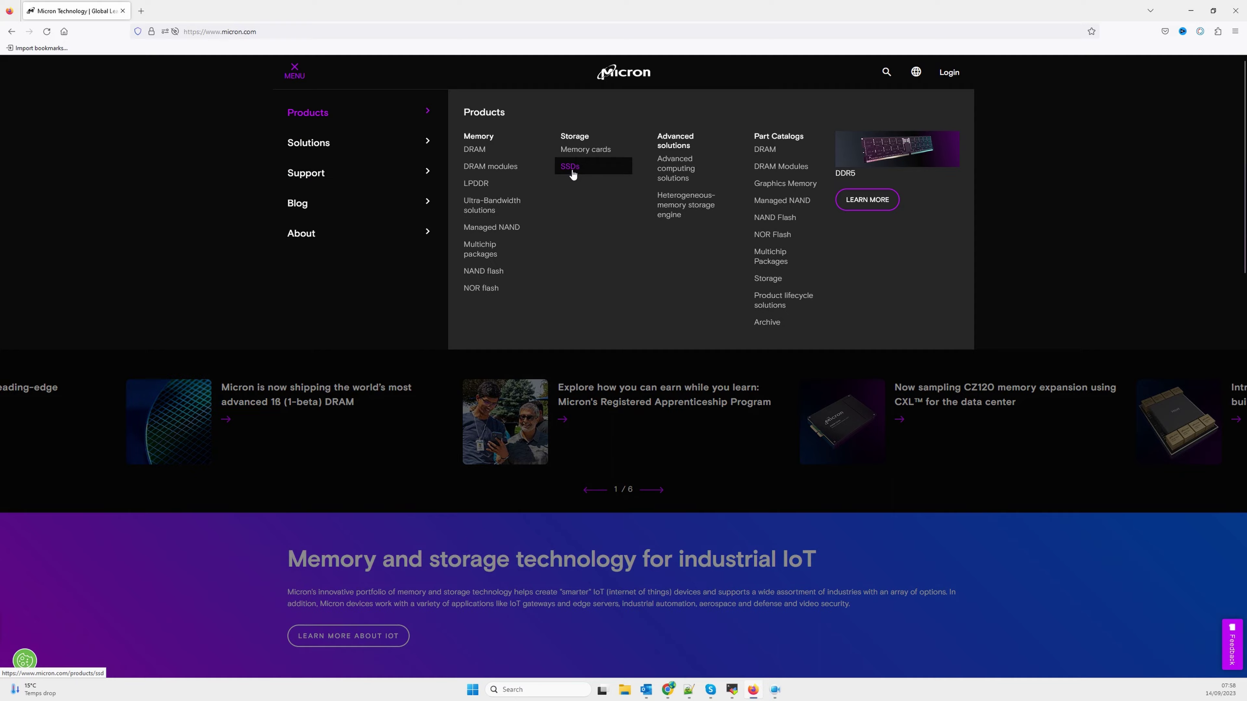
Open the Micron SSD products page, dismiss the feedback popup and scroll to the 2450 specifications table.
click(572, 171)
click(479, 271)
scroll(479, 270, down, 15)
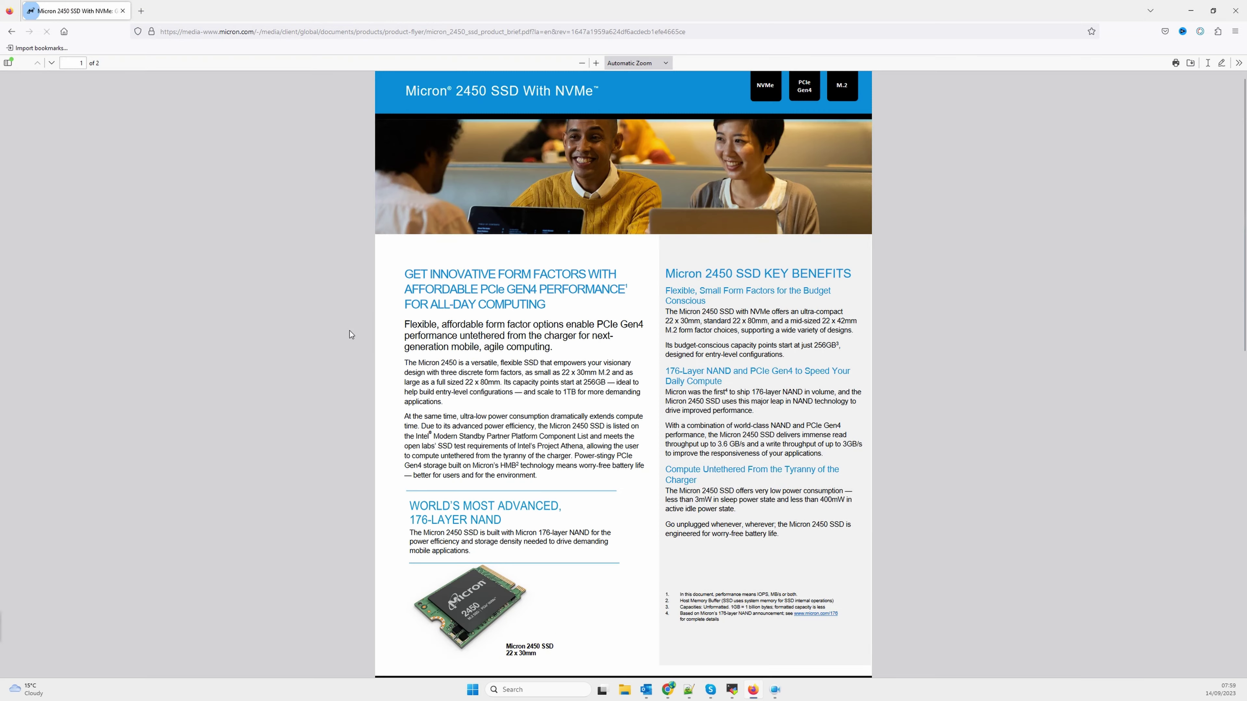
scroll(556, 350, up, 6)
scroll(864, 367, down, 5)
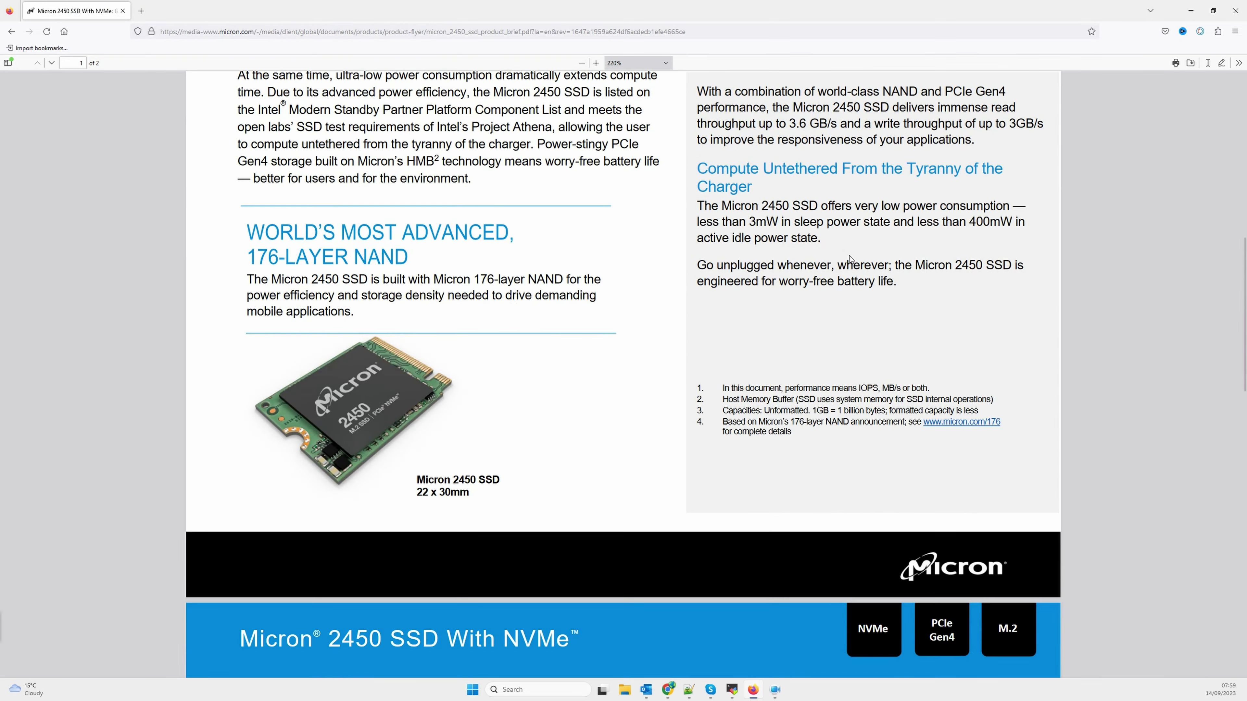
scroll(850, 266, up, 4)
scroll(835, 295, down, 8)
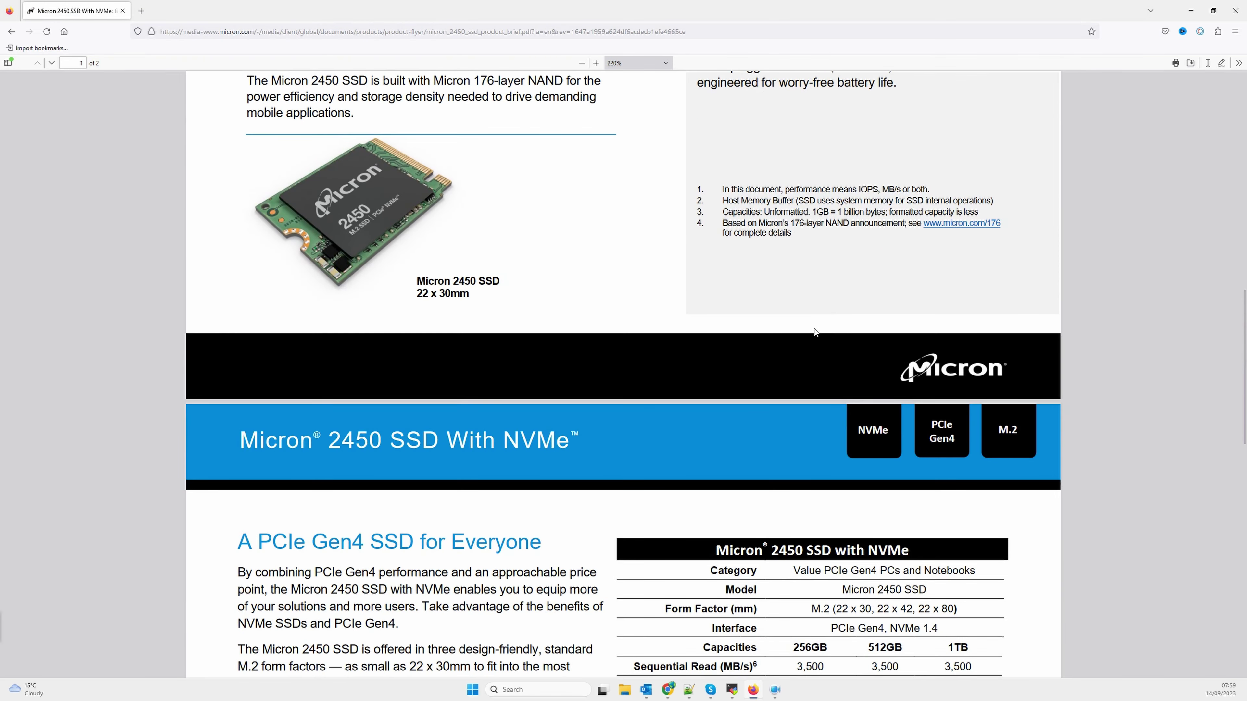
scroll(814, 332, down, 6)
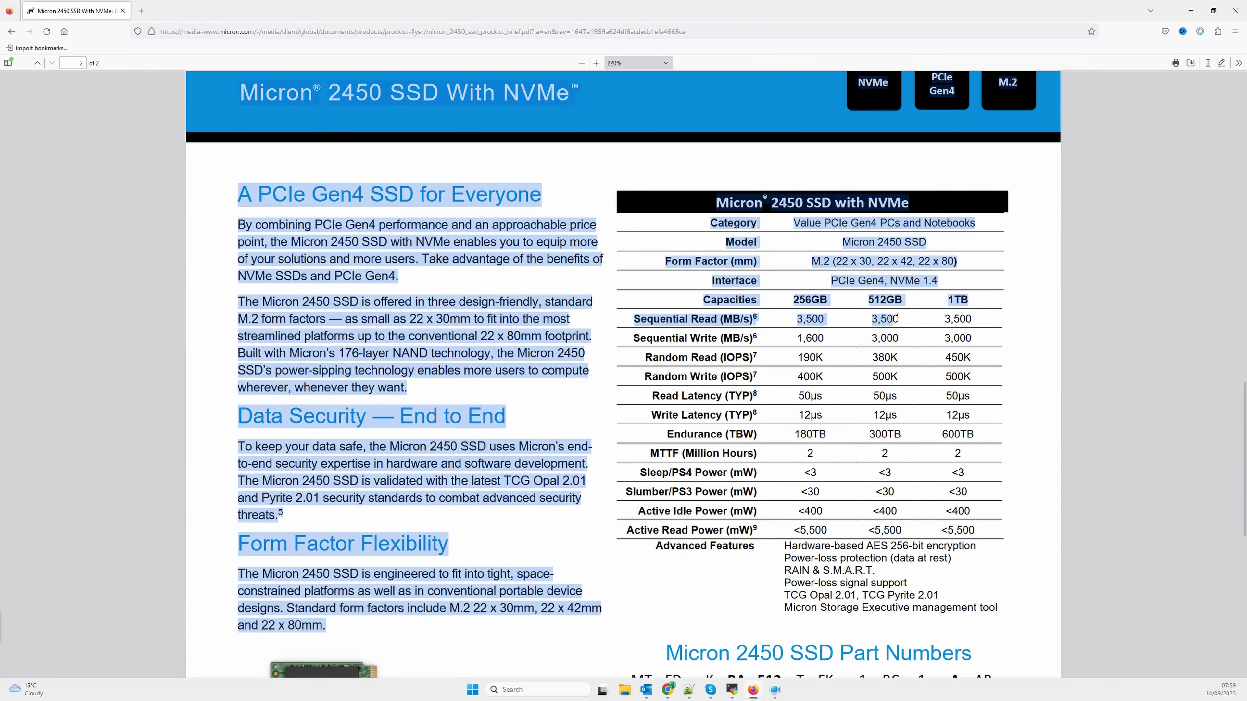
Select the 512GB model's sequential read, sequential write and 300TB endurance figures.
double_click(881, 321)
drag(874, 340, 906, 339)
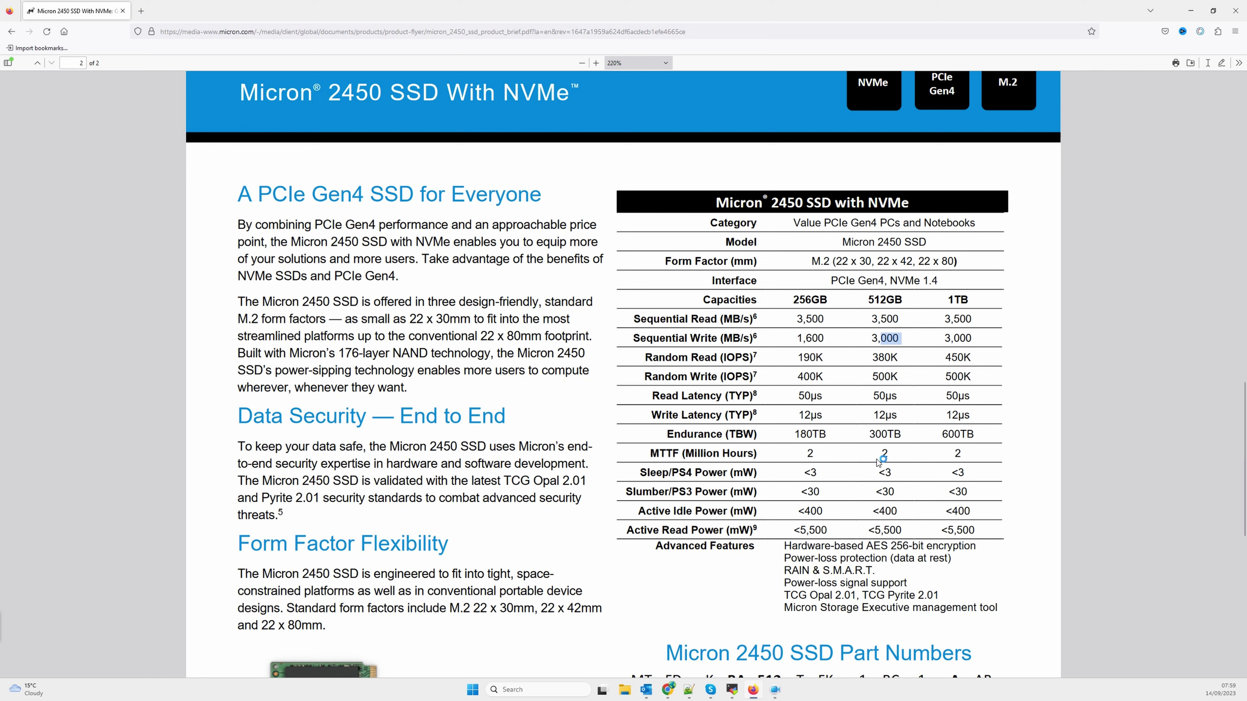
drag(869, 434, 905, 432)
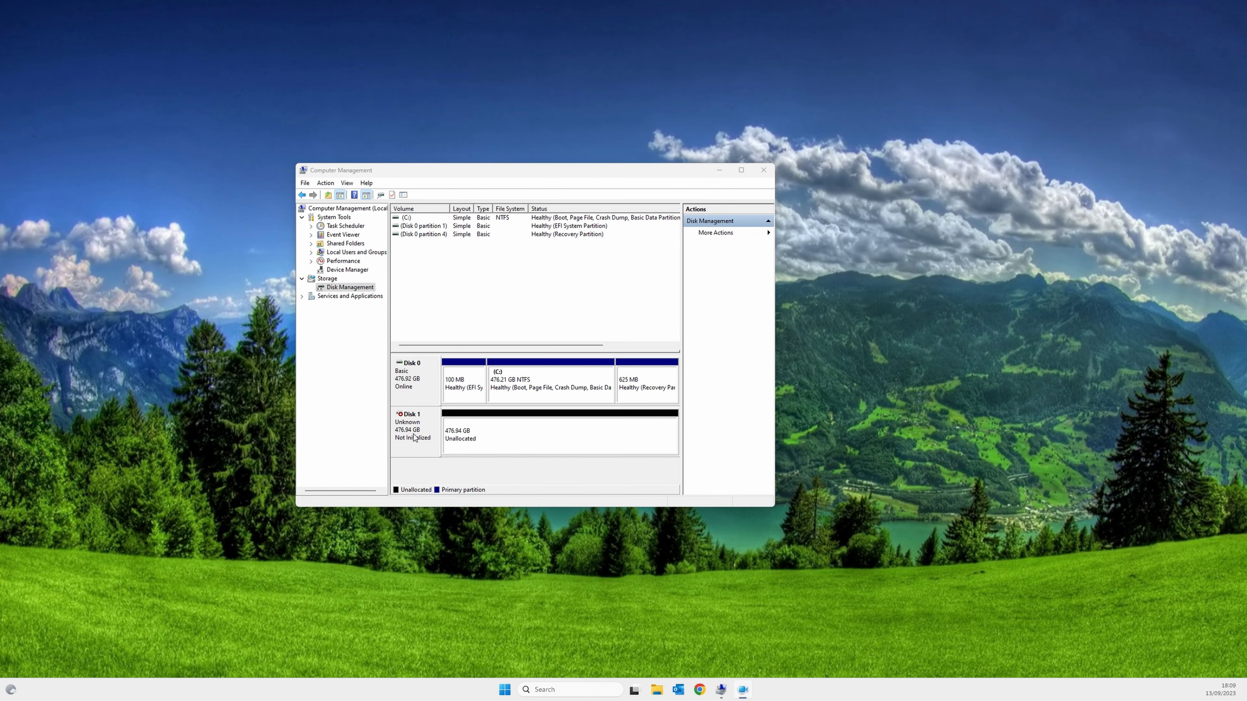
Initialize Disk 1 with the GPT partition style.
right_click(413, 435)
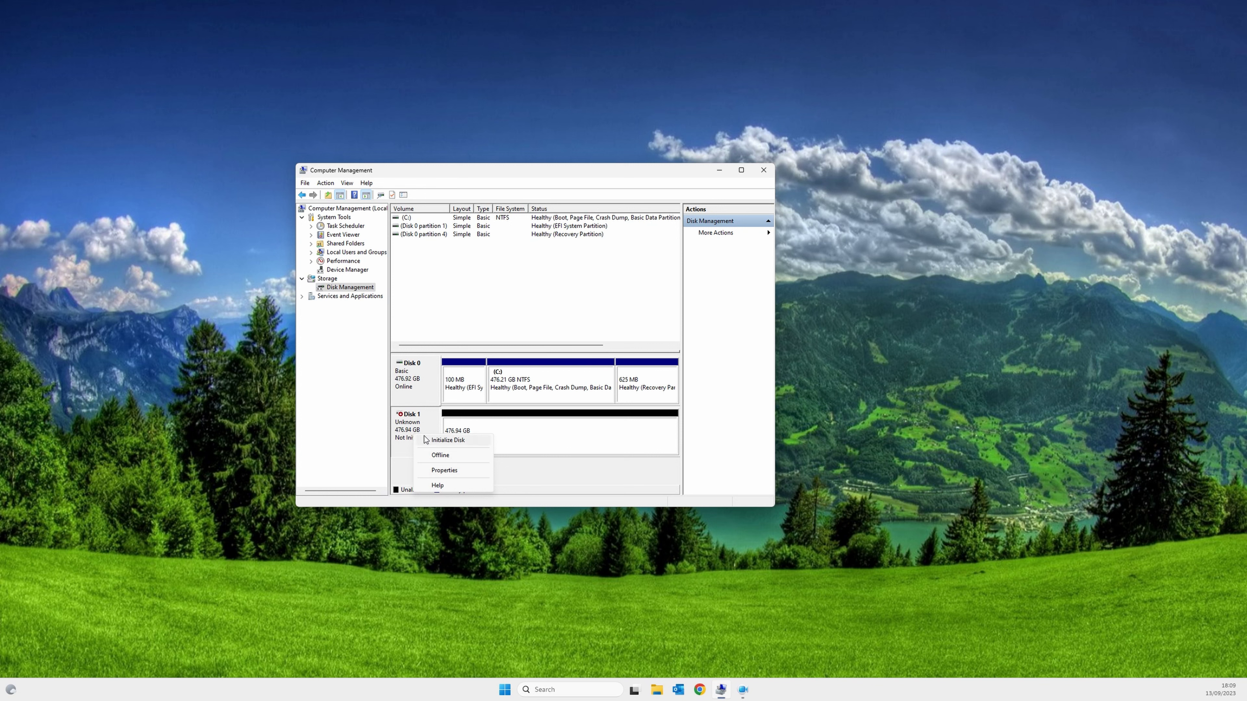
click(448, 440)
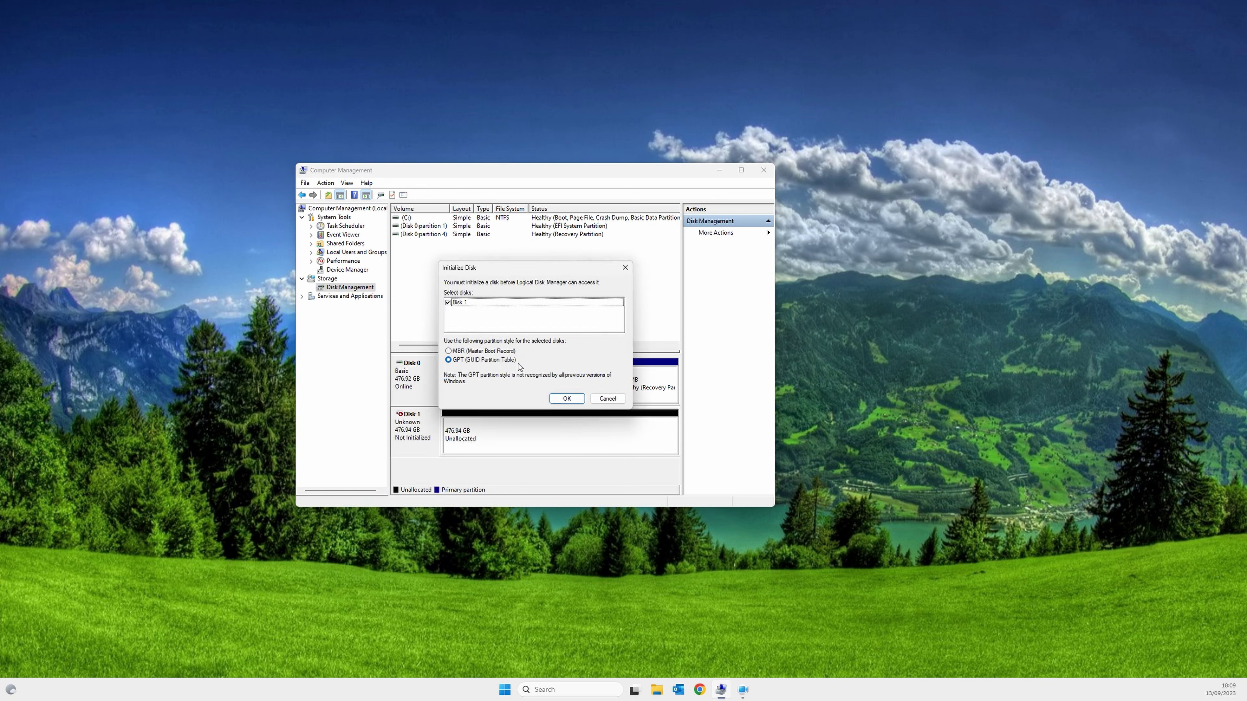
click(568, 399)
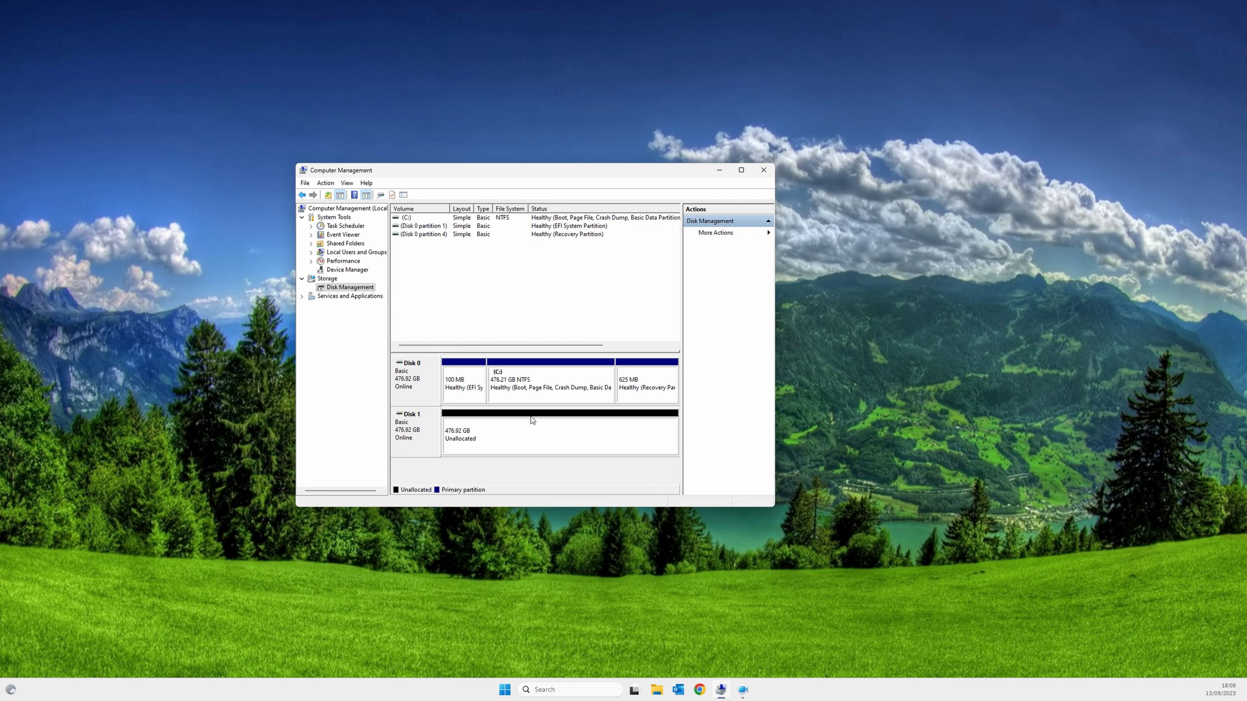
Review the Micron NVMe disk's properties and close them without changes.
right_click(564, 433)
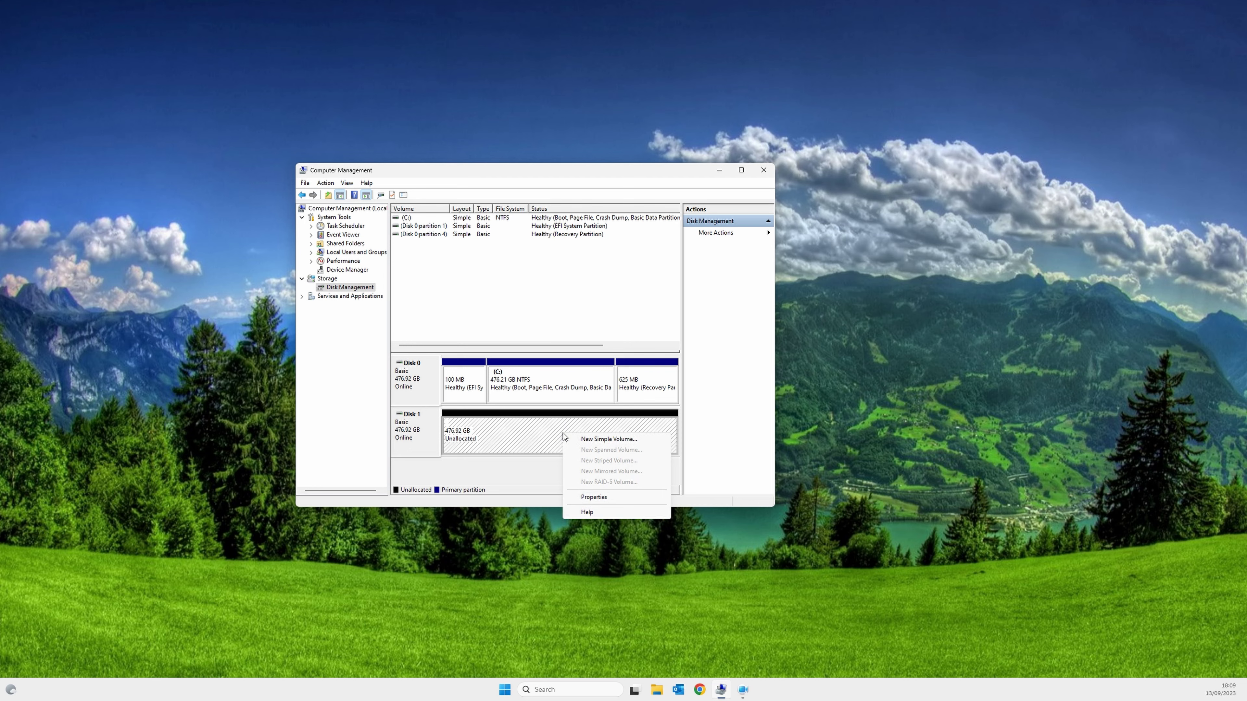
click(599, 495)
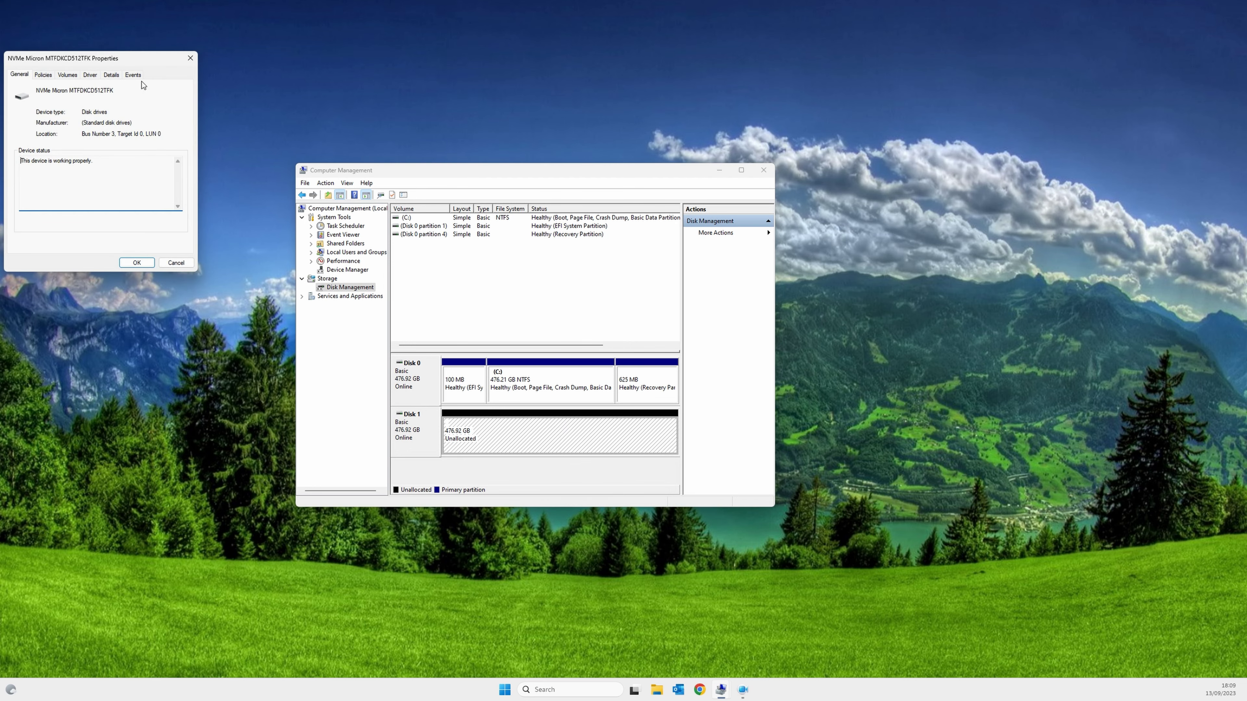
drag(94, 61, 639, 336)
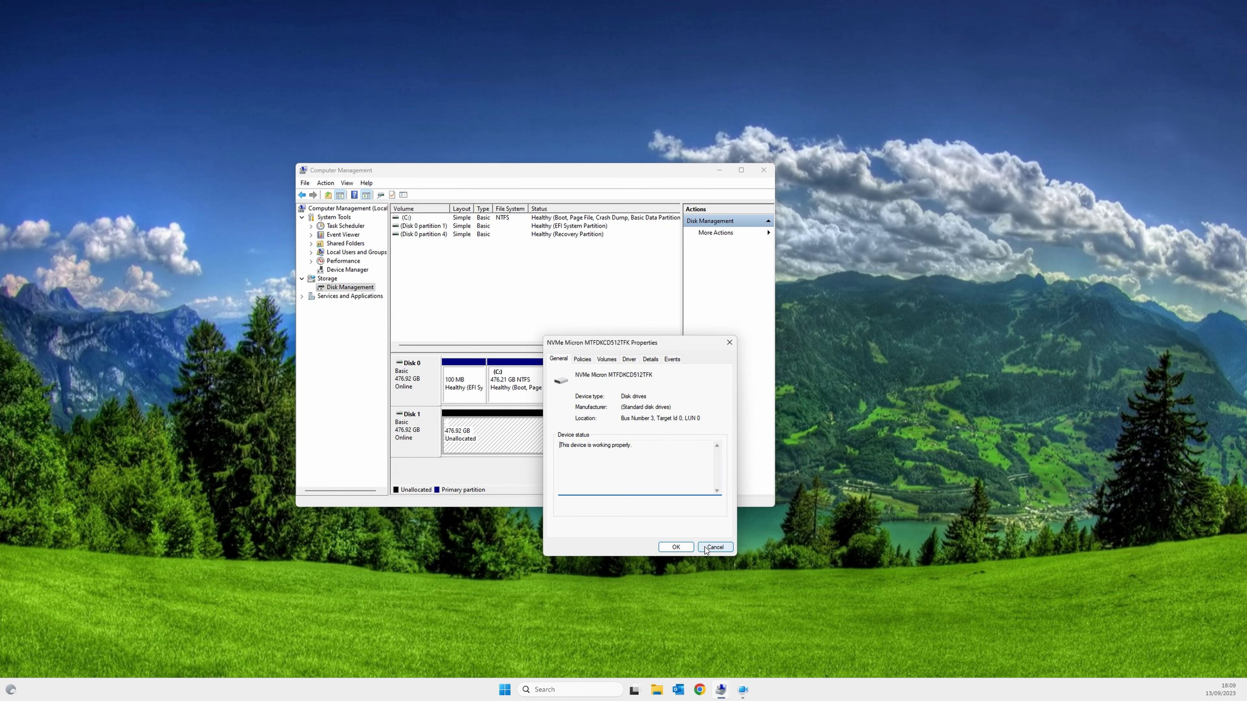
click(705, 547)
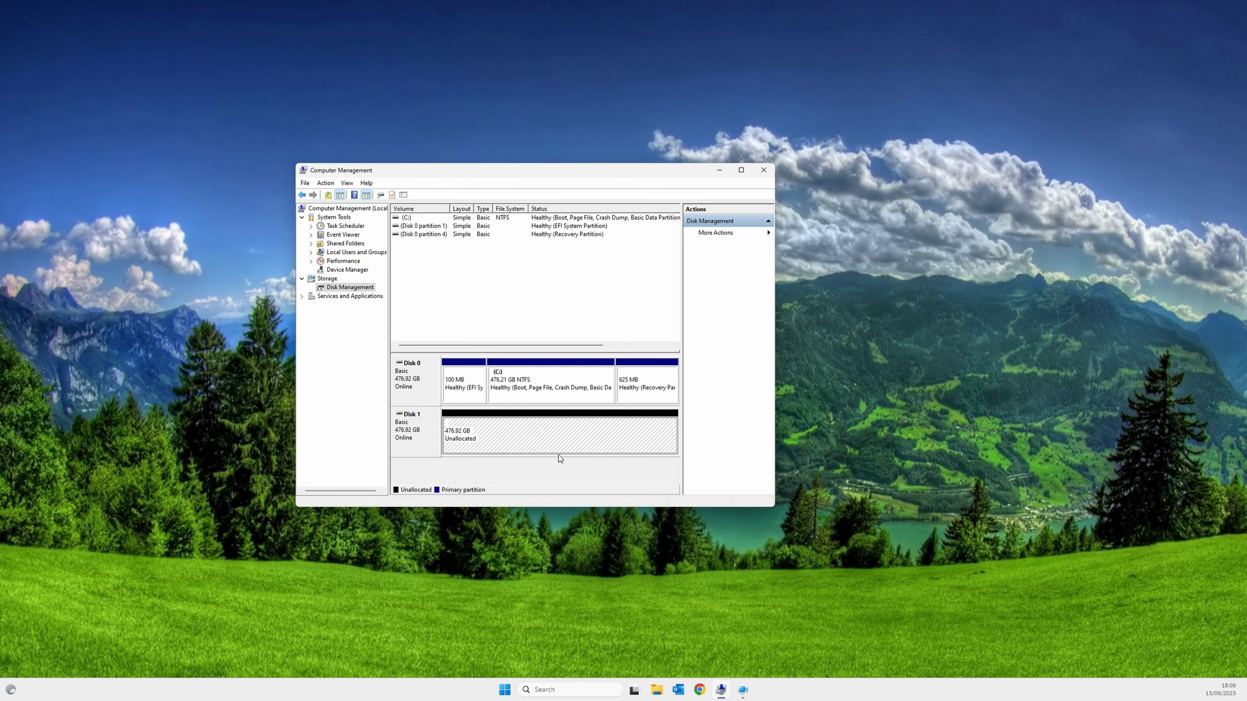
Create a maximum-size NTFS simple volume on Disk 1 as drive D: labelled 'Bucket'.
right_click(505, 433)
click(572, 439)
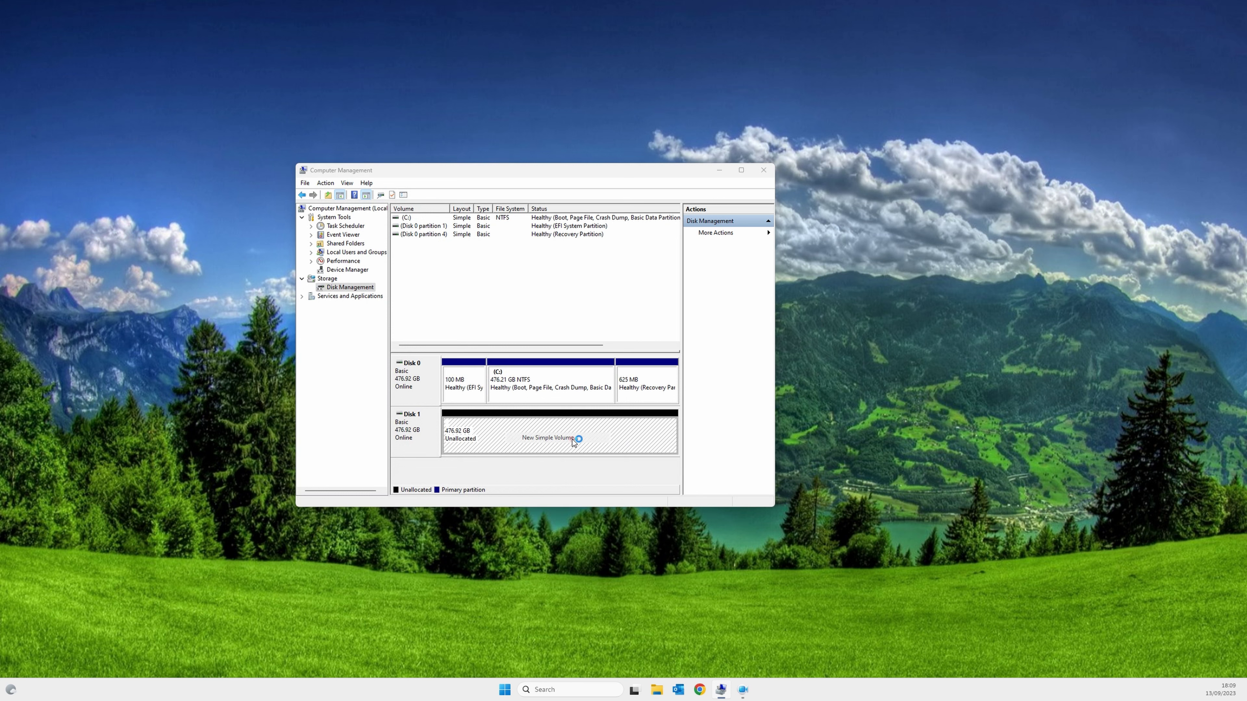
click(574, 392)
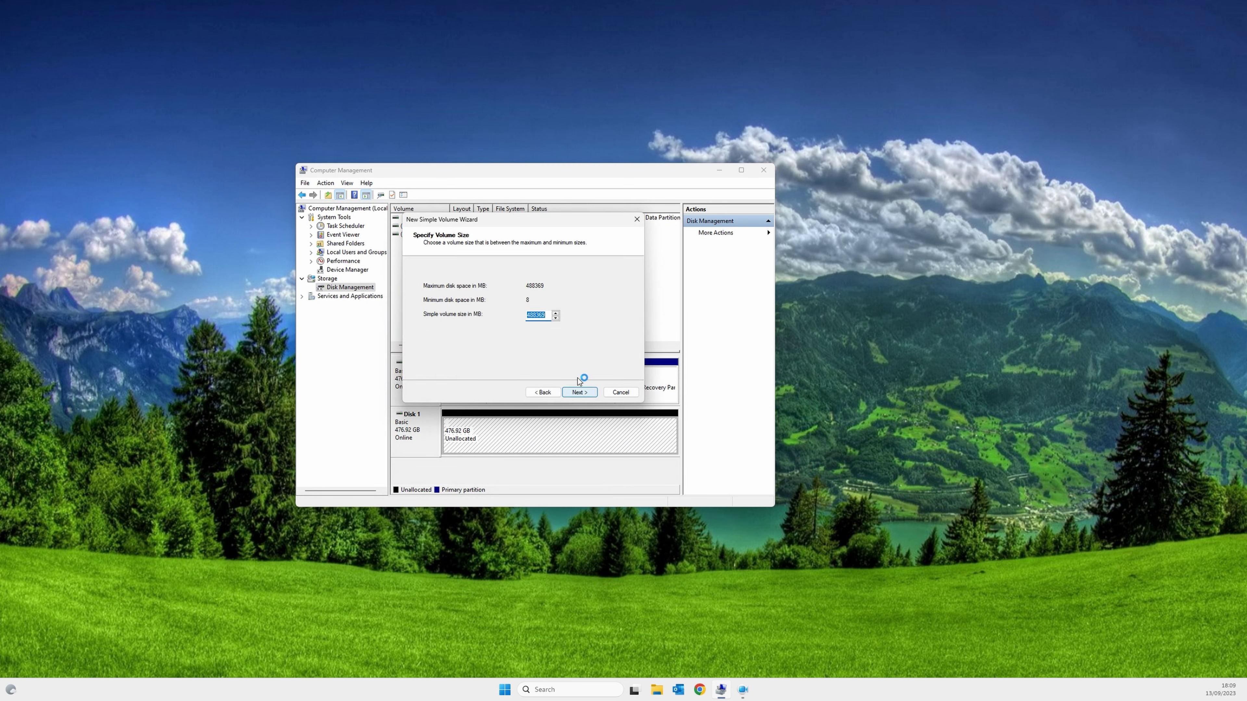
click(587, 393)
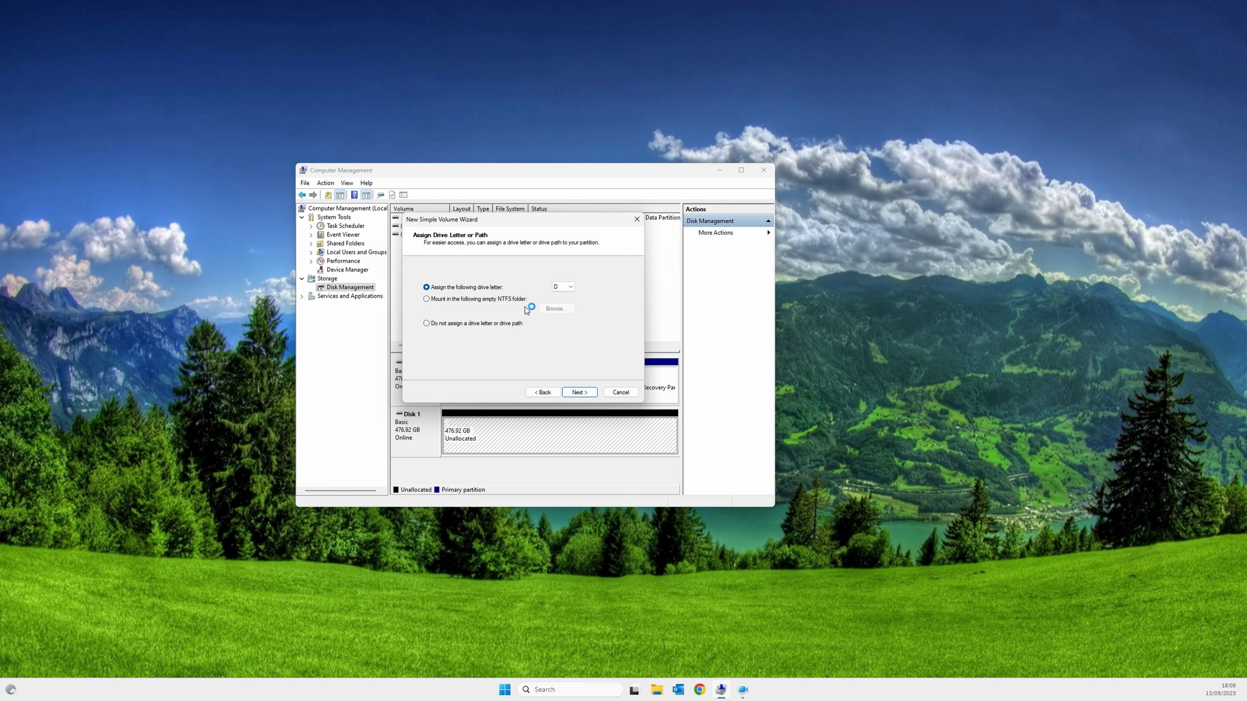
click(578, 392)
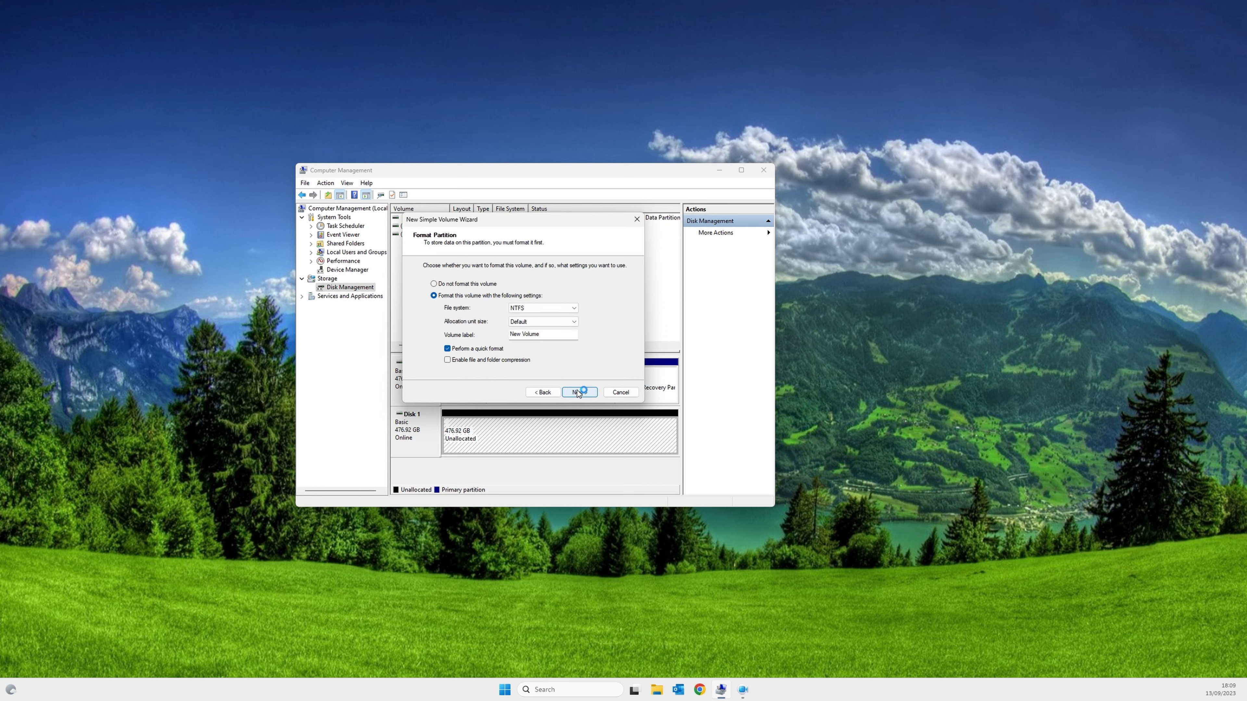
key(Tab)
text(Buck)
text(et)
click(577, 392)
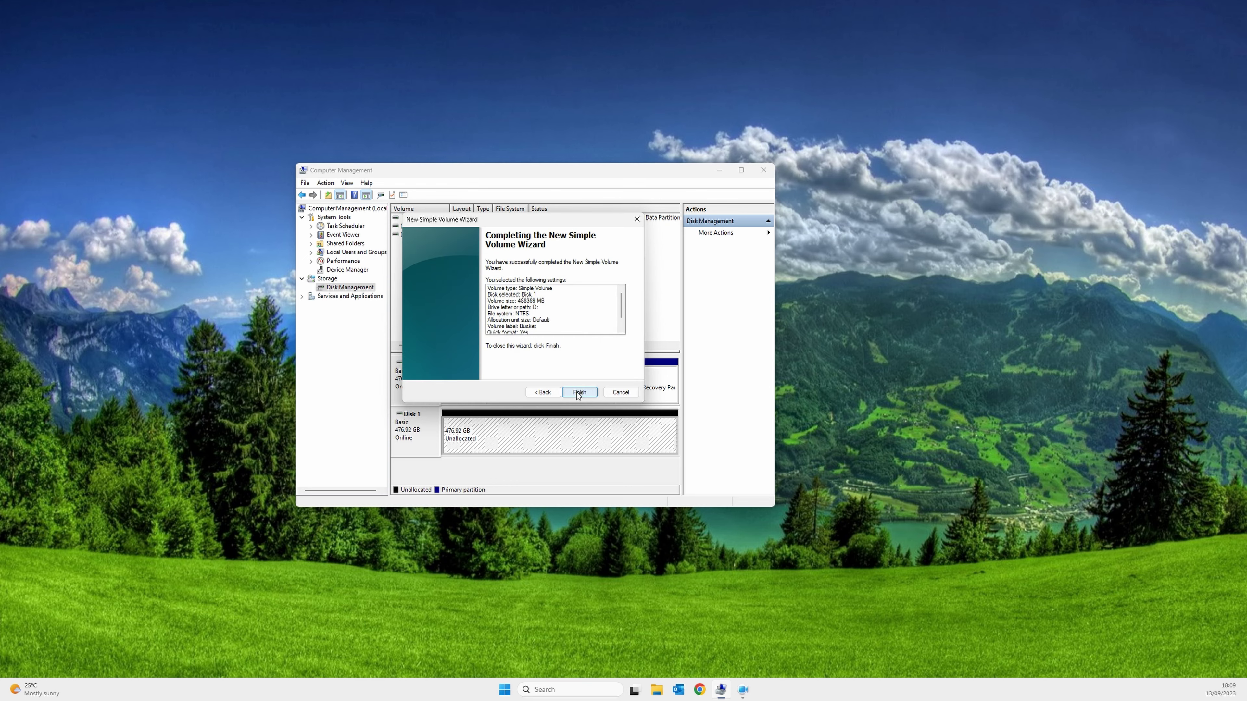
click(578, 393)
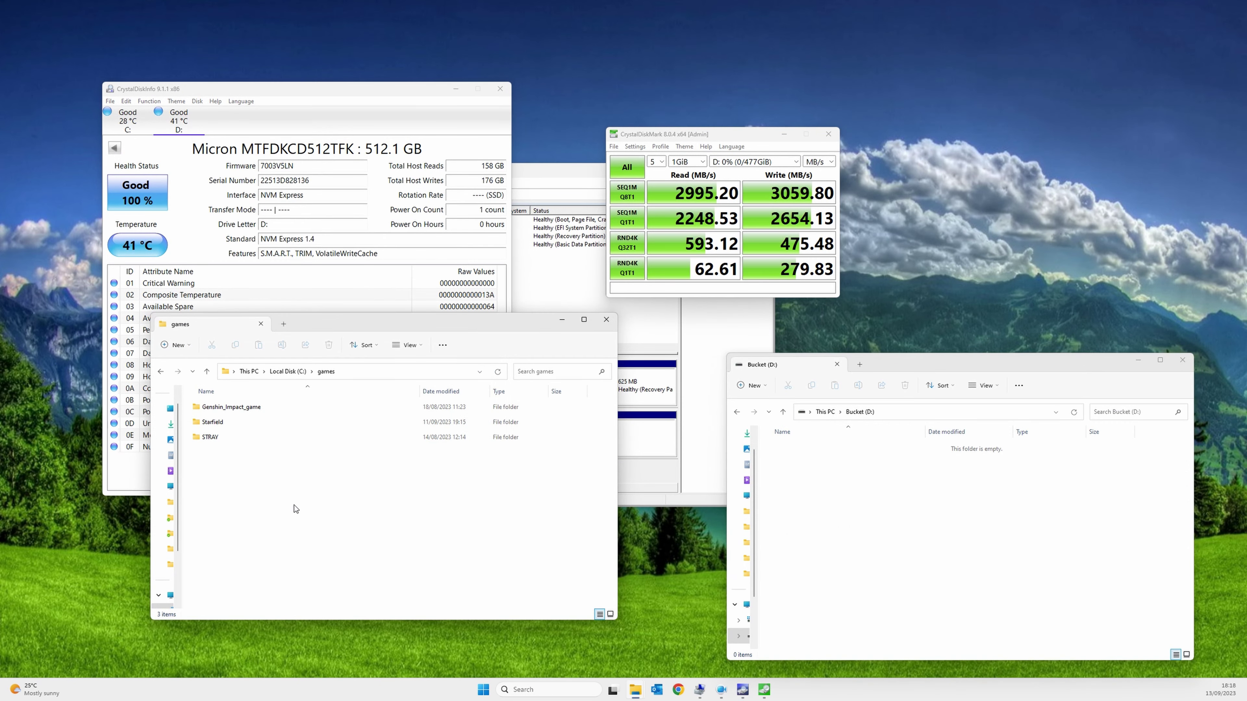
Check the Starfield folder's properties, confirming its 122 GB size.
right_click(225, 424)
click(277, 575)
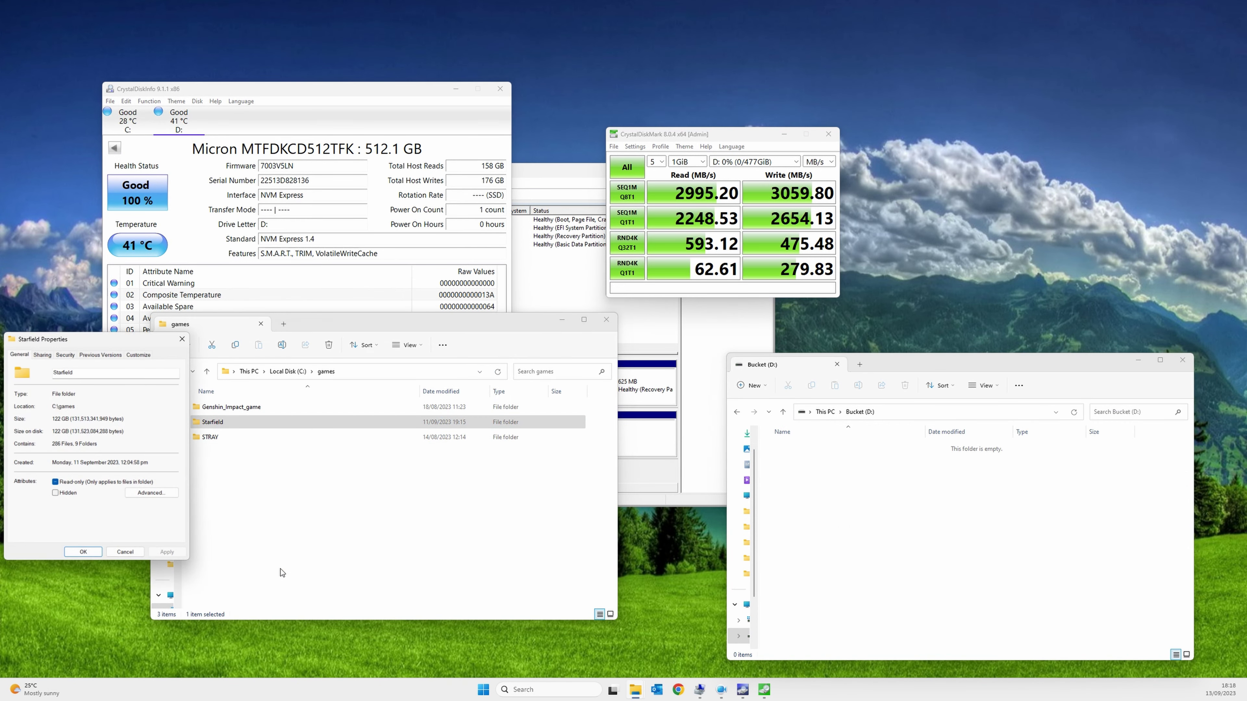
mouse_move(120, 339)
mouse_down()
mouse_move(257, 428)
mouse_move(364, 451)
mouse_up()
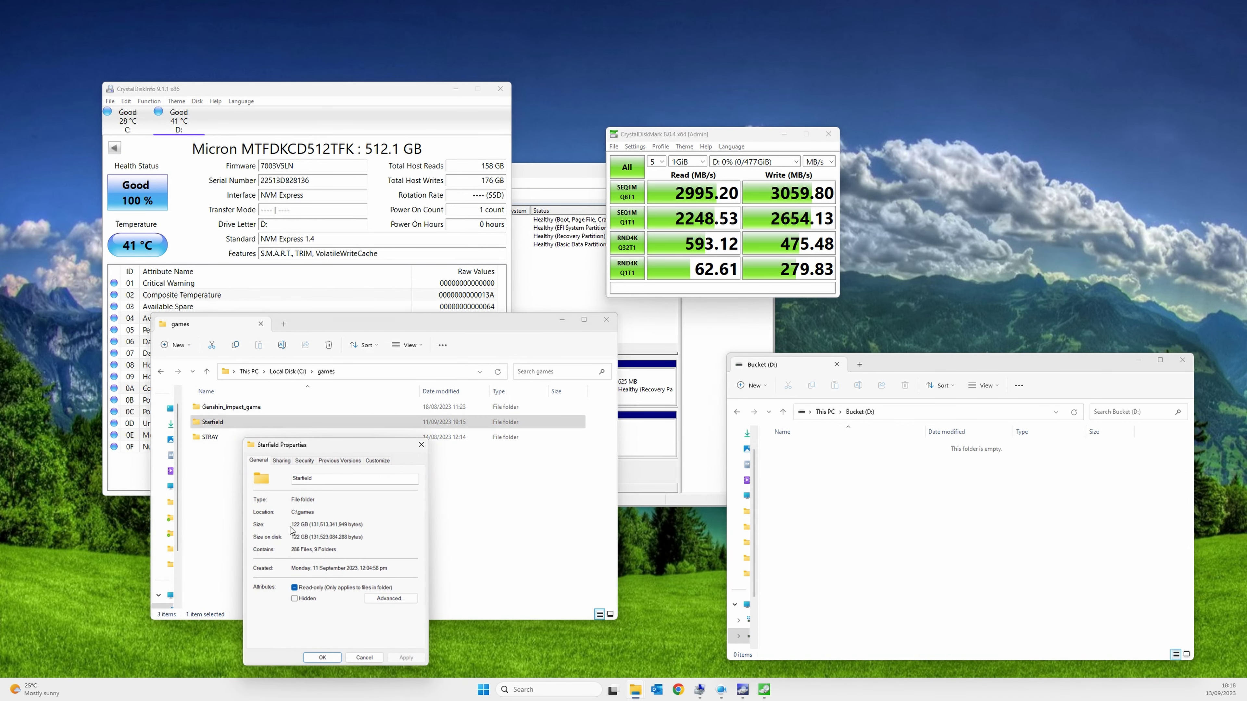
drag(292, 525, 306, 526)
click(364, 658)
Copy the Starfield folder and paste it into the empty Bucket (D:) drive.
right_click(217, 424)
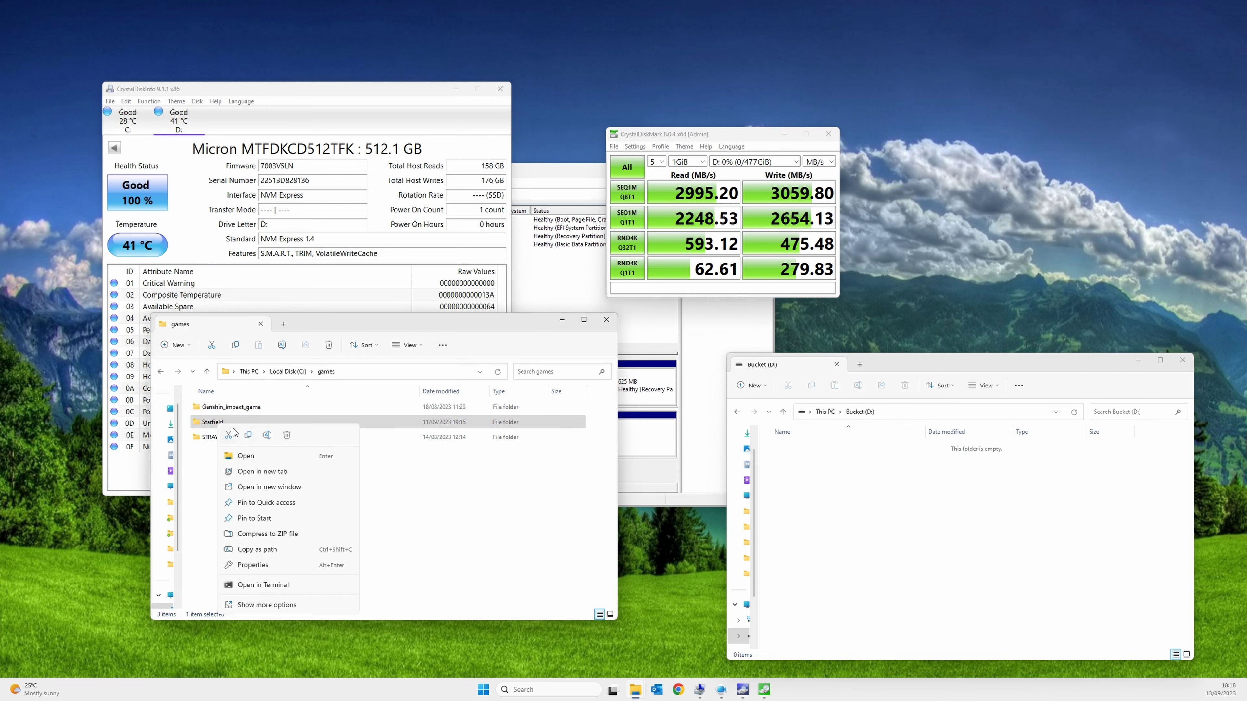
click(244, 435)
click(987, 556)
right_click(987, 556)
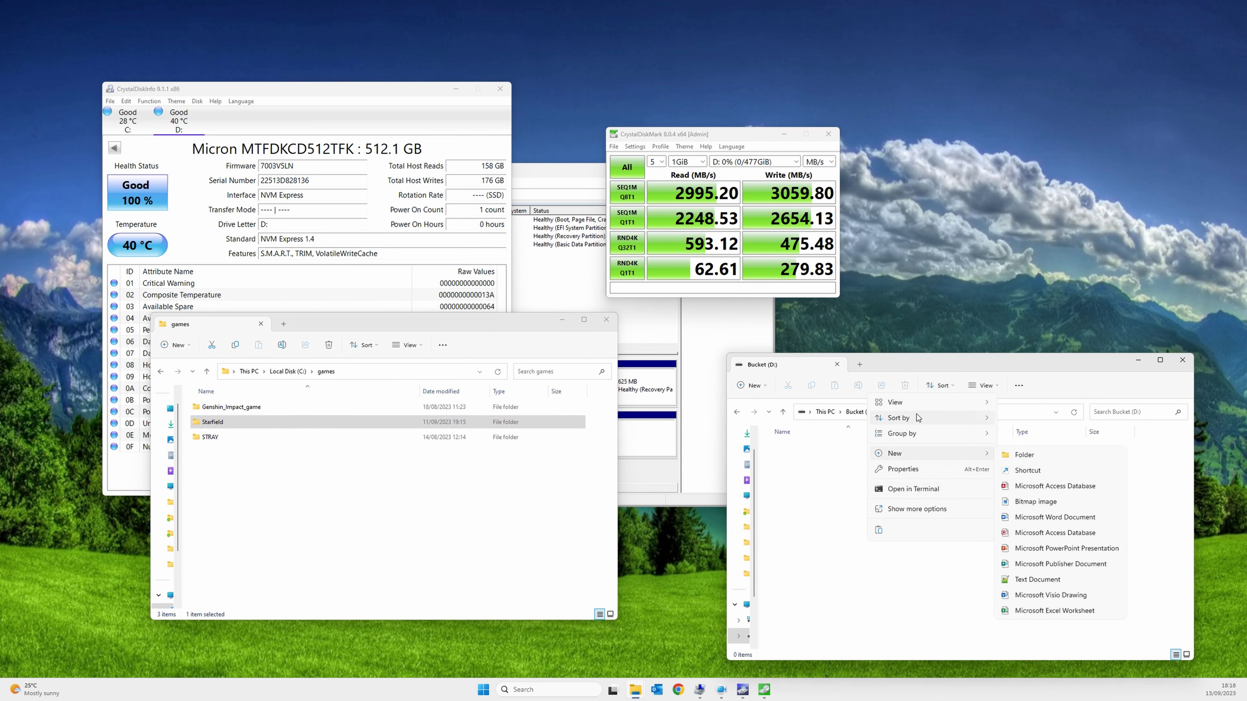
click(879, 530)
drag(225, 109, 175, 112)
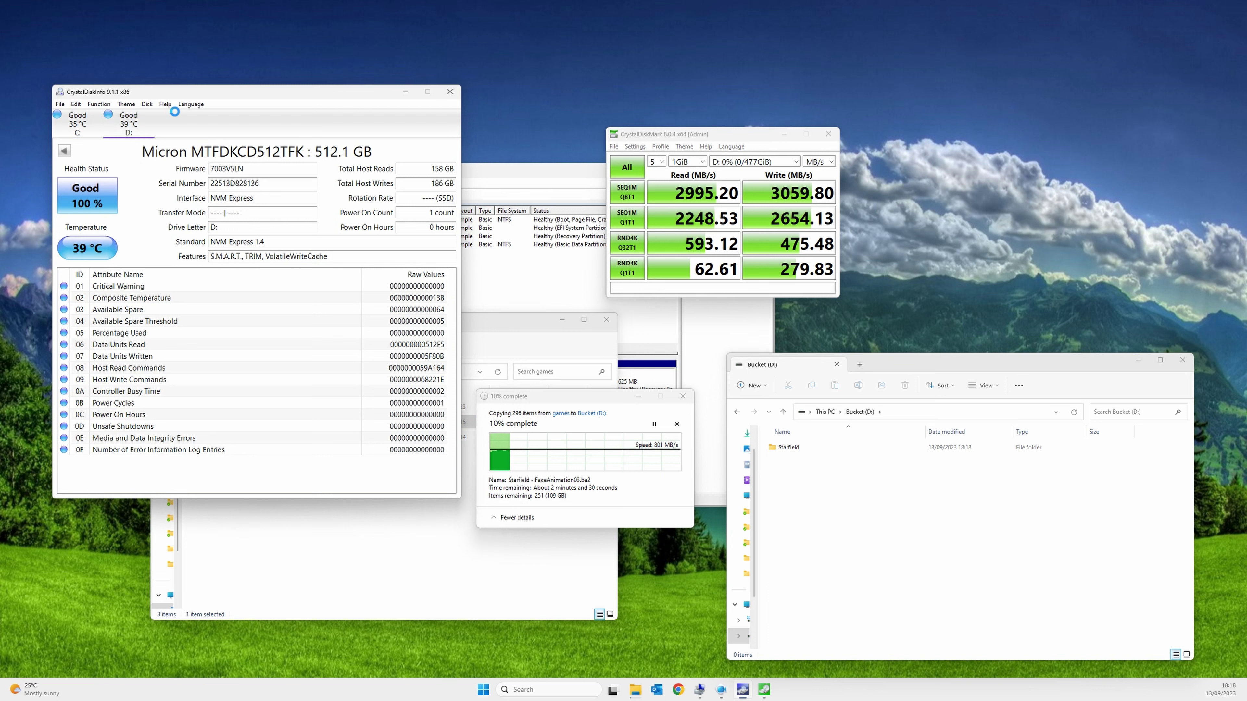